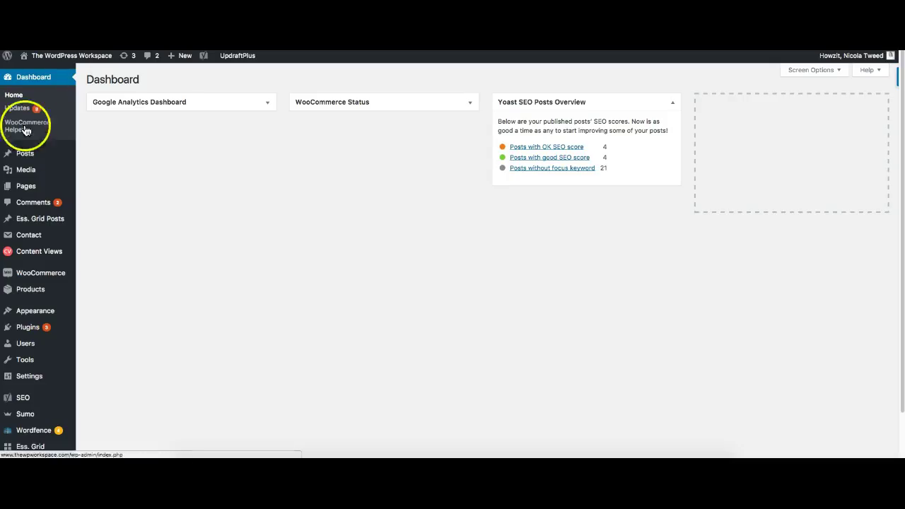
- Open a blank Add New Page editor from the Pages menu and select its title field
{"action": "mouse_move", "coordinate": [27, 189]}
{"action": "left_click", "coordinate": [90, 202]}
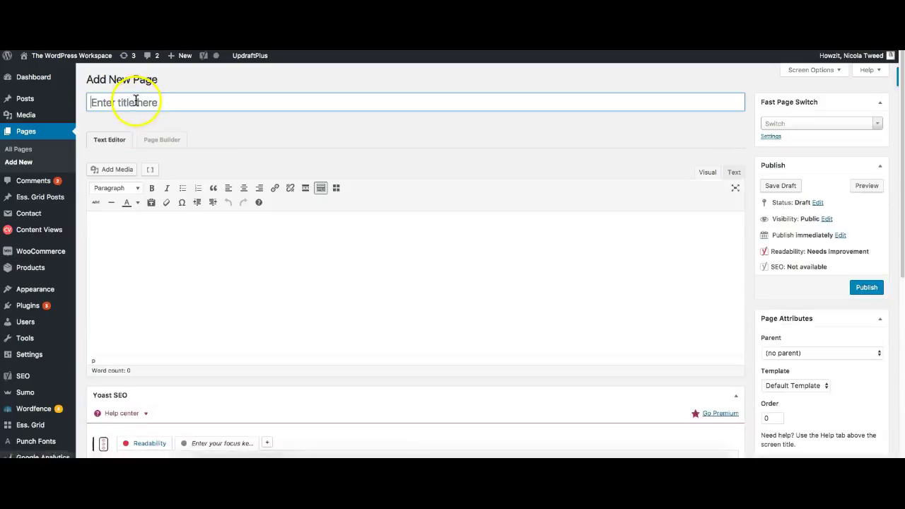
{"action": "left_click", "coordinate": [134, 101]}
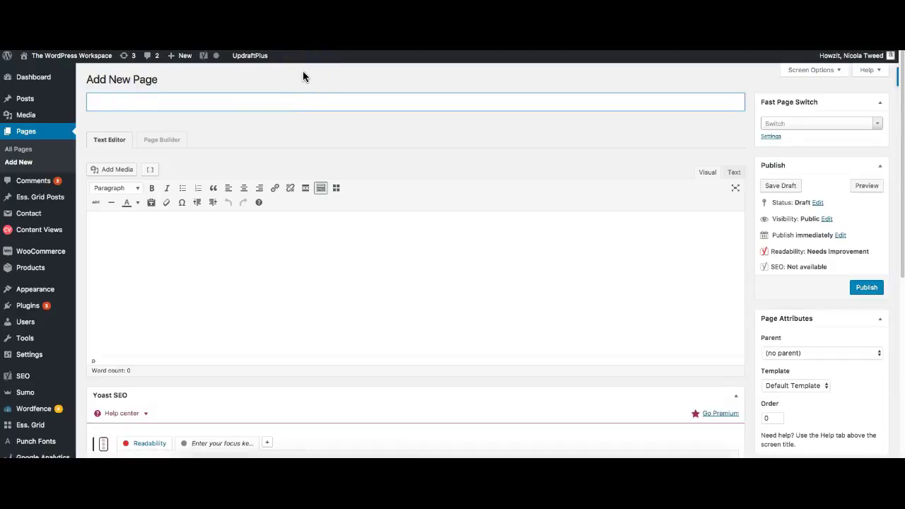
- Title the new page 'Resource Library' and move into the body so the draft saves
{"action": "type", "text": "Resource Library"}
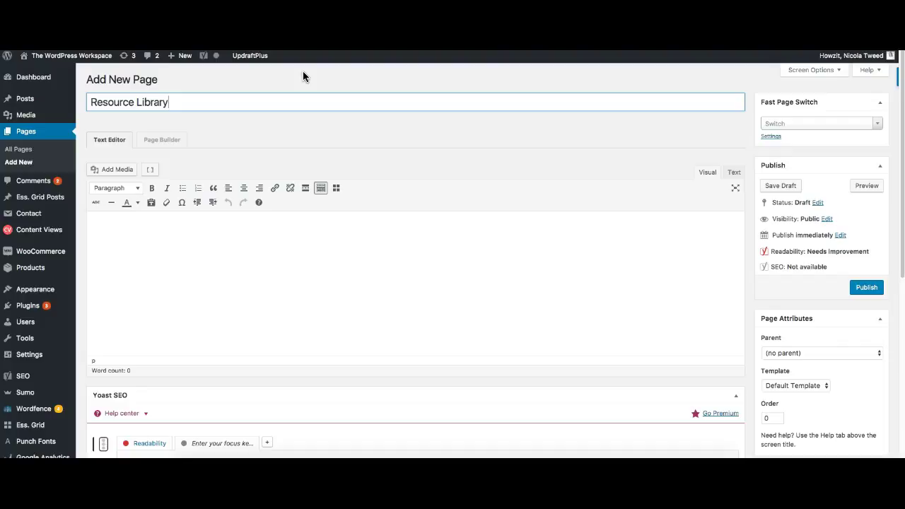
{"action": "left_click", "coordinate": [291, 69]}
{"action": "left_click", "coordinate": [172, 242]}
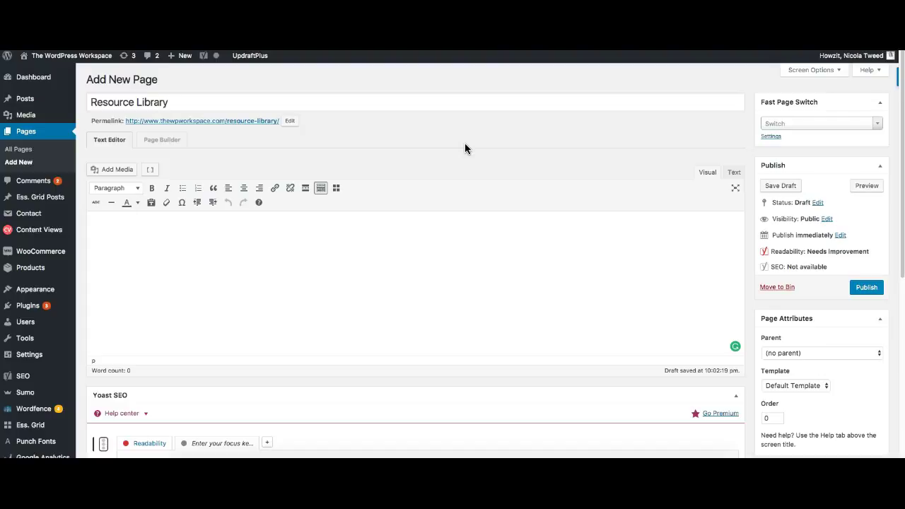
{"action": "left_click", "coordinate": [570, 57]}
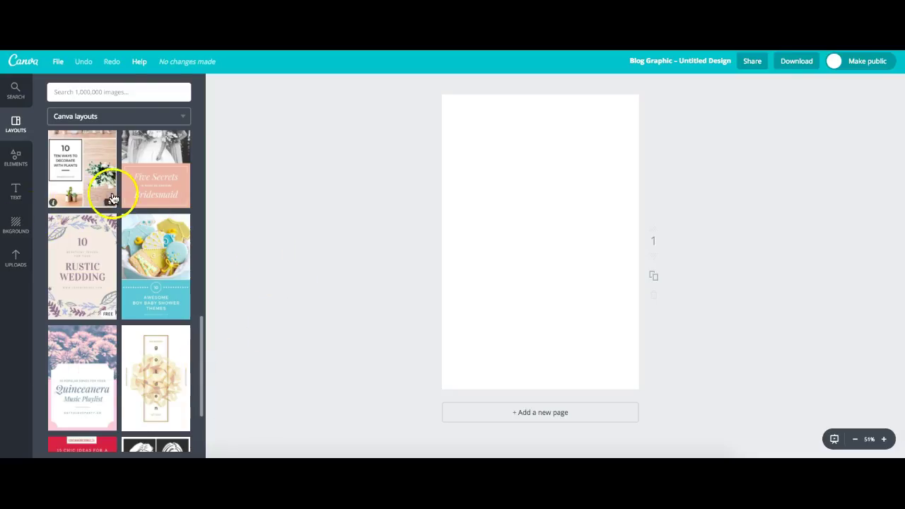
- Scroll up in the blank Canva Blog Graphic design
{"action": "scroll", "coordinate": [112, 198], "scroll_direction": "up", "scroll_amount": 10}
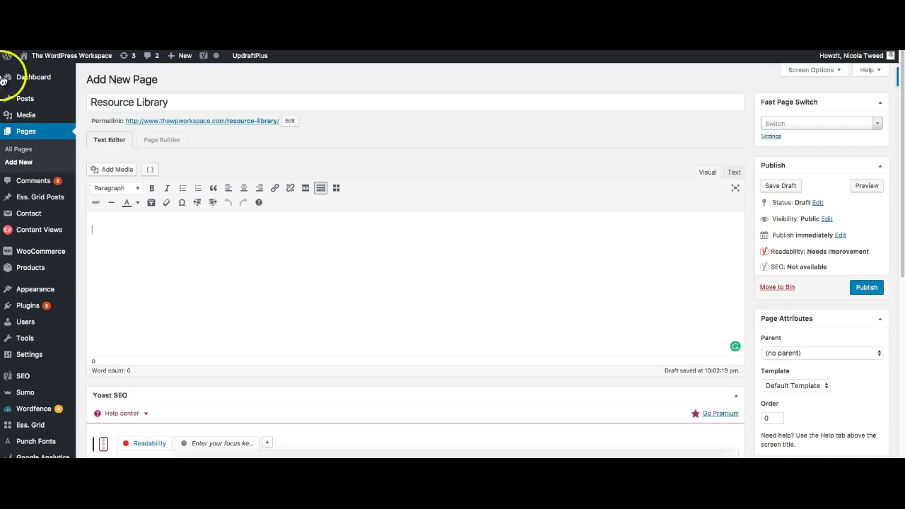
- Insert two one-third columns and a one-third (last) column, then open Add Media in the first
{"action": "left_click", "coordinate": [241, 304]}
{"action": "left_click", "coordinate": [240, 304]}
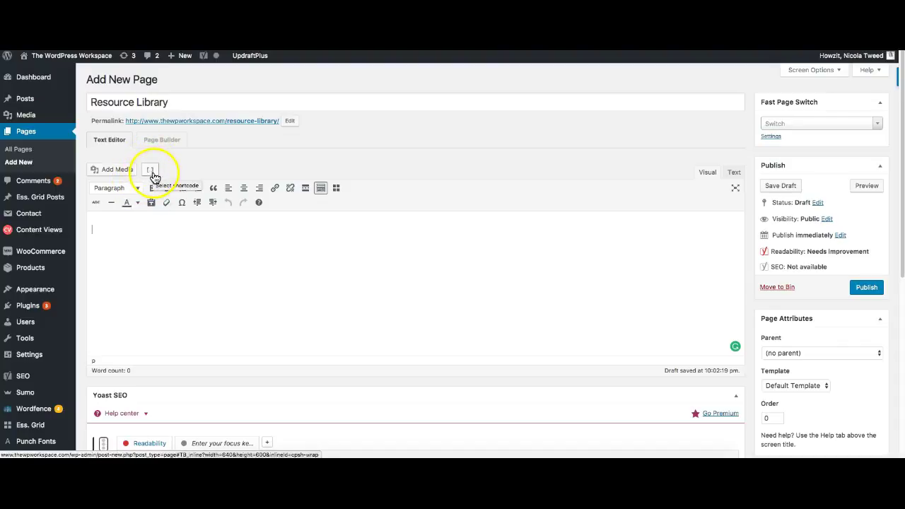
{"action": "left_click", "coordinate": [152, 175]}
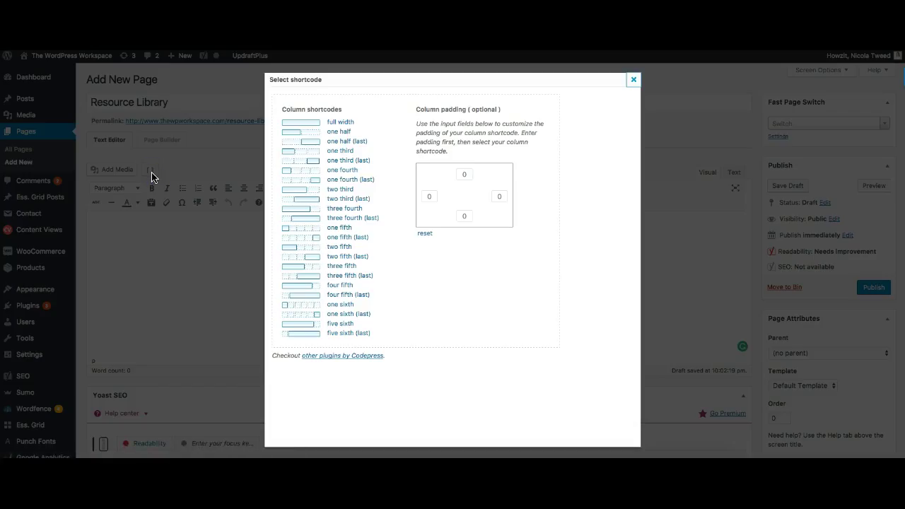
{"action": "left_click", "coordinate": [338, 152]}
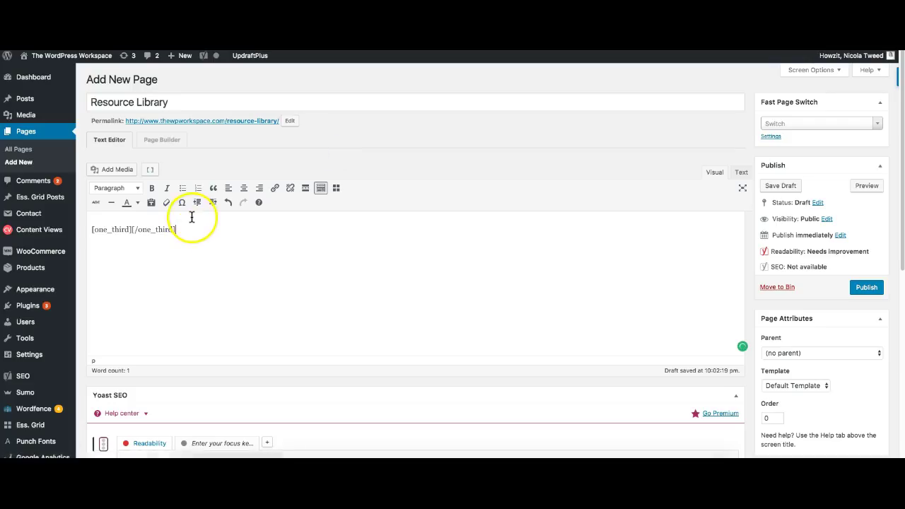
{"action": "left_click", "coordinate": [150, 171]}
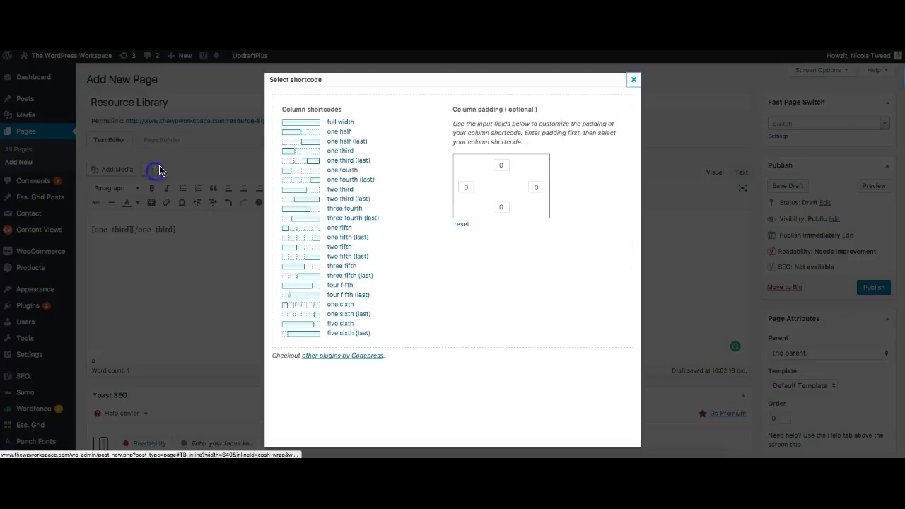
{"action": "left_click", "coordinate": [346, 151]}
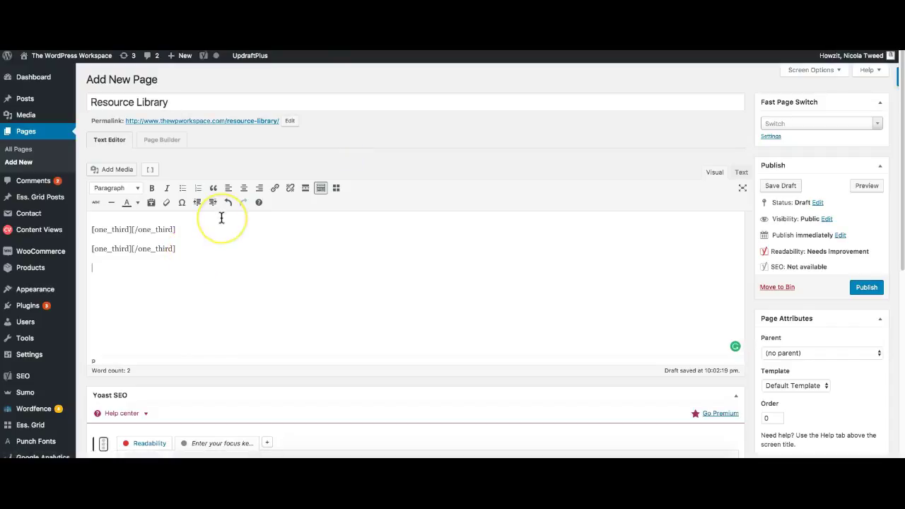
{"action": "left_click", "coordinate": [151, 171]}
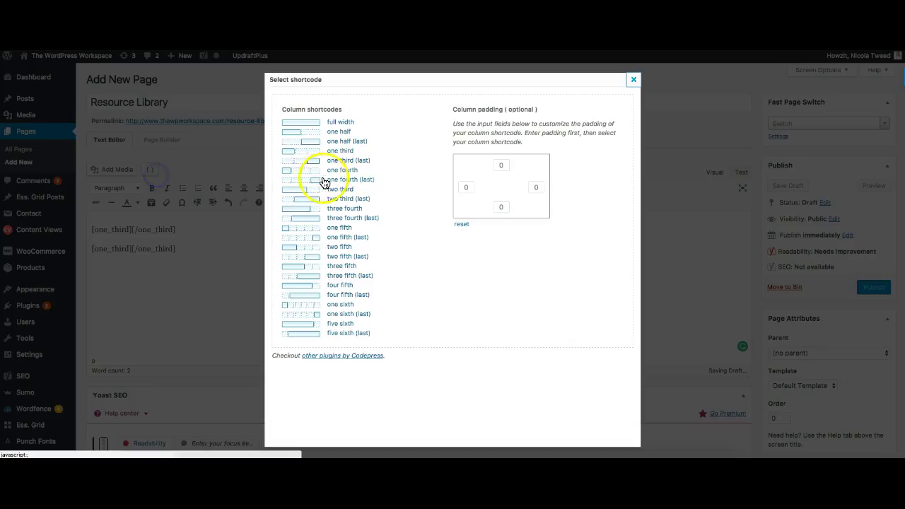
{"action": "left_click", "coordinate": [343, 162]}
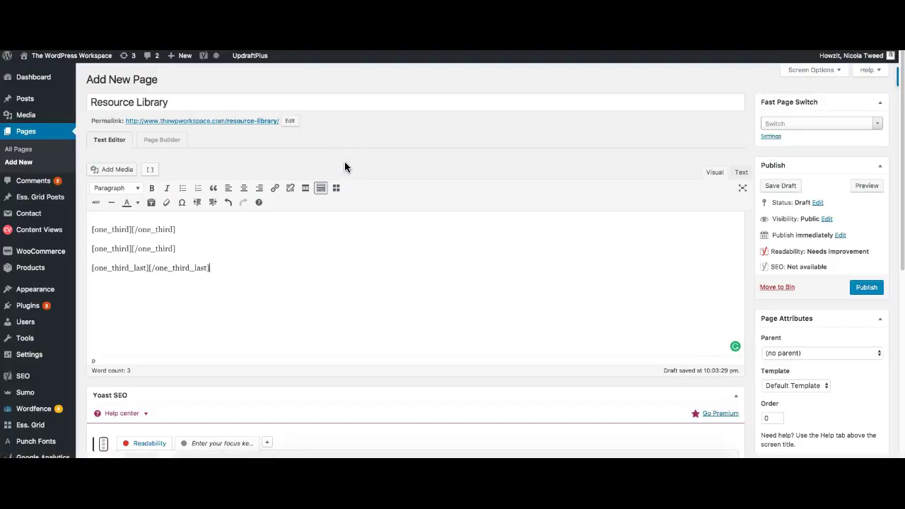
{"action": "left_click", "coordinate": [132, 230]}
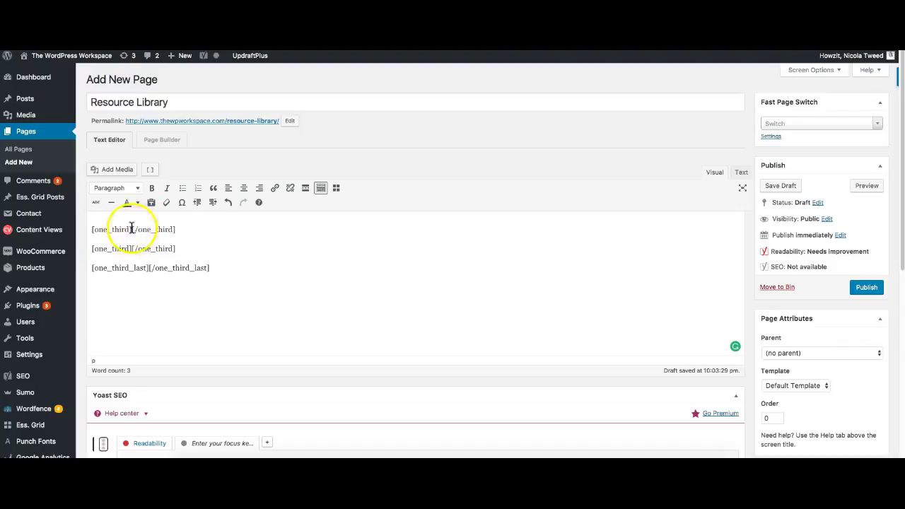
{"action": "left_click", "coordinate": [118, 170]}
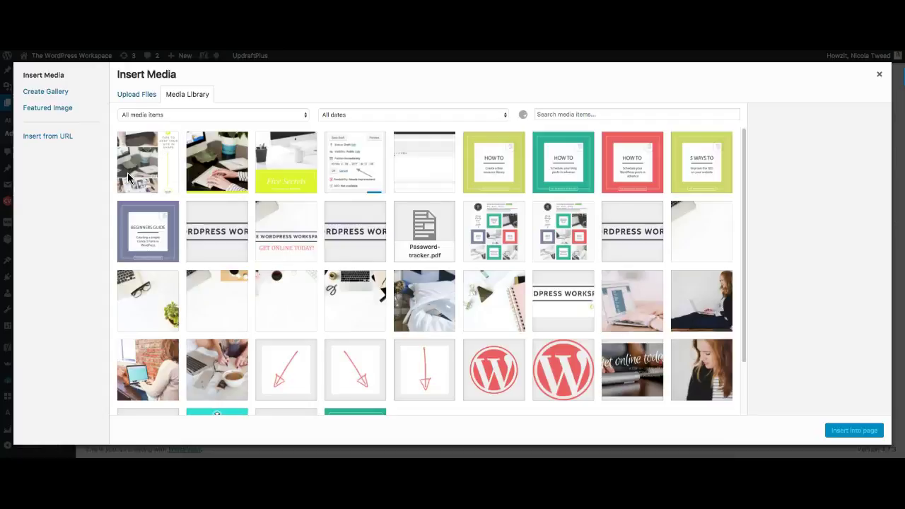
- Insert the Five Secrets graphic at Medium size into the first column
{"action": "left_click", "coordinate": [278, 170]}
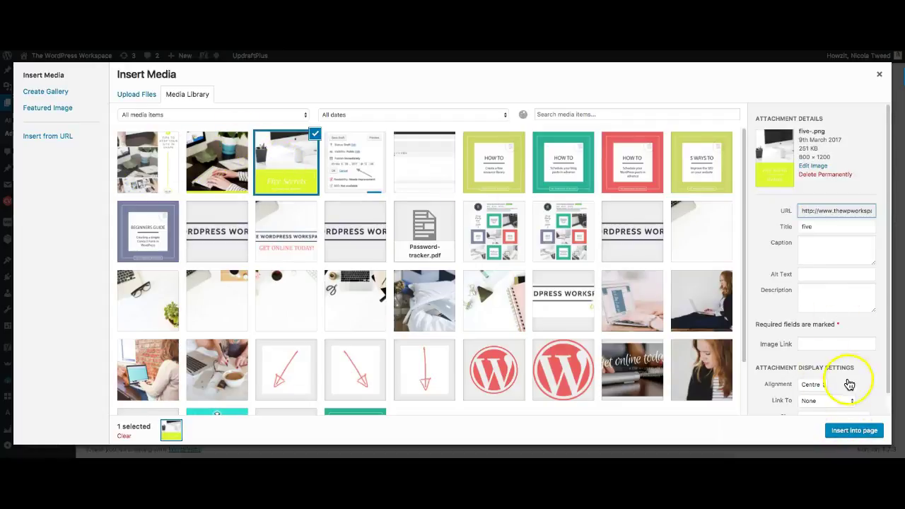
{"action": "scroll", "coordinate": [849, 384], "scroll_direction": "down", "scroll_amount": 1}
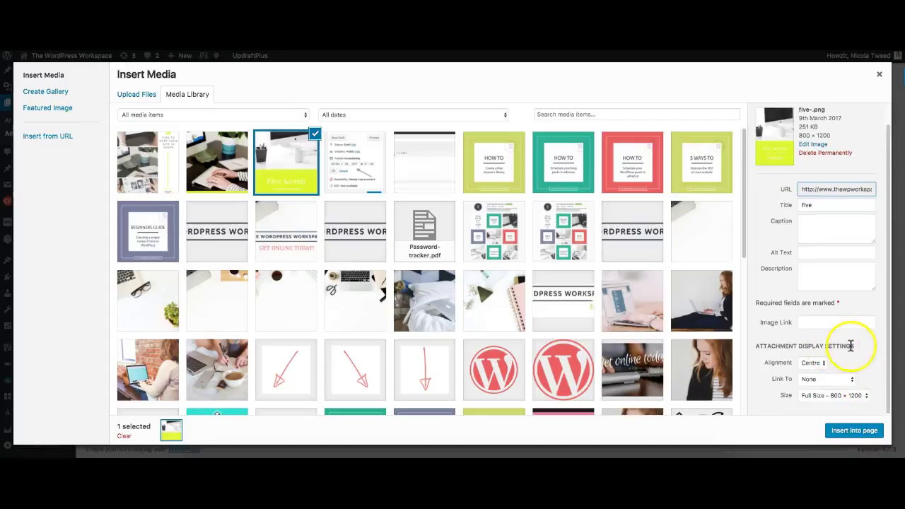
{"action": "left_click", "coordinate": [858, 396]}
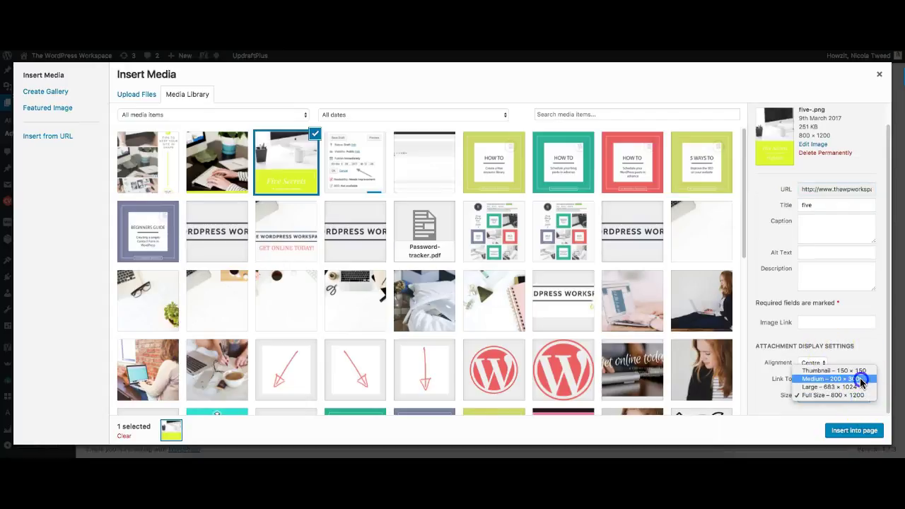
{"action": "left_click", "coordinate": [861, 388]}
{"action": "left_click", "coordinate": [866, 433]}
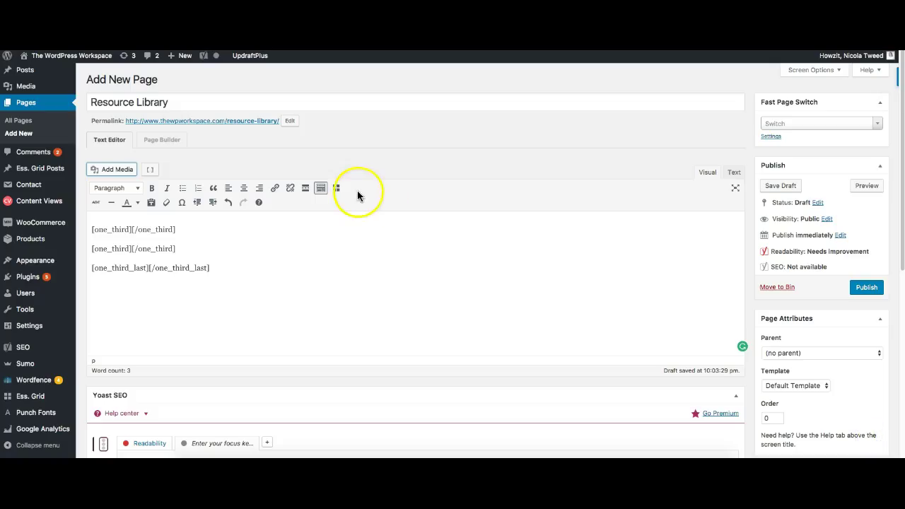
- Insert the essentials graphic into the second column
{"action": "left_click", "coordinate": [132, 372]}
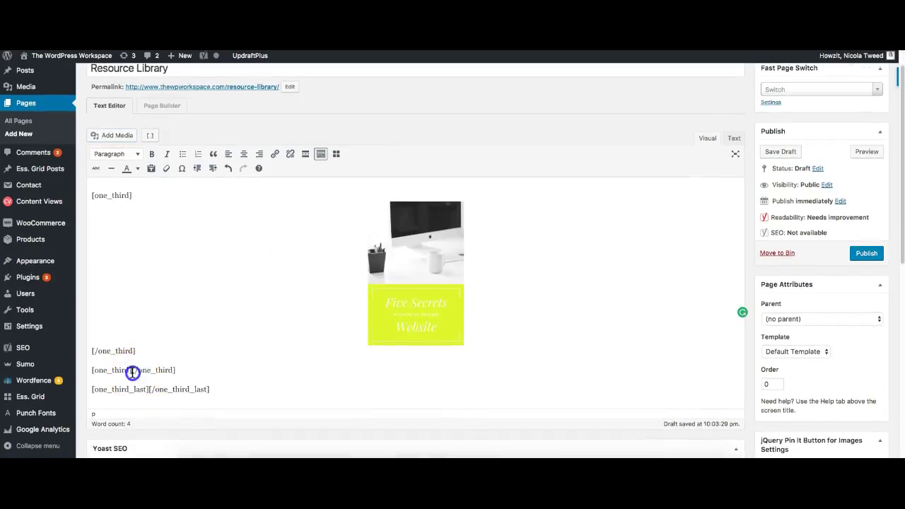
{"action": "left_click", "coordinate": [131, 144]}
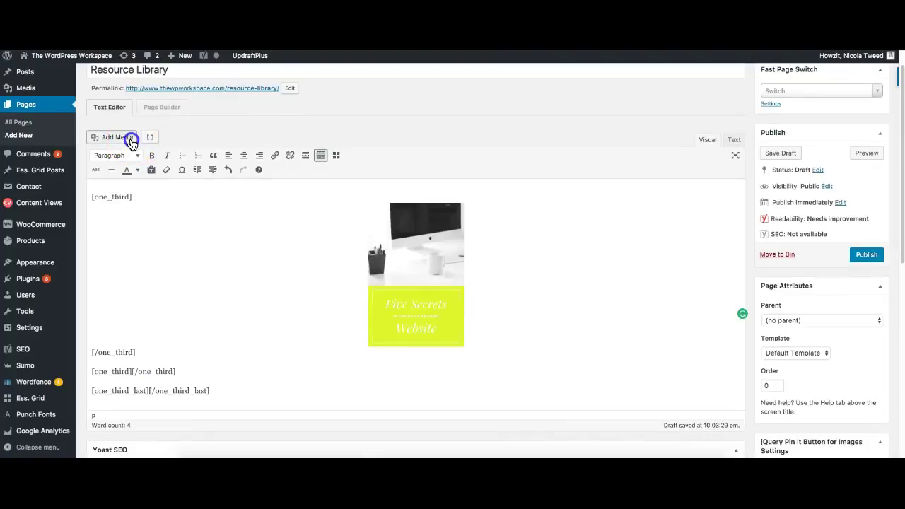
{"action": "left_click", "coordinate": [216, 165]}
{"action": "left_click", "coordinate": [853, 428]}
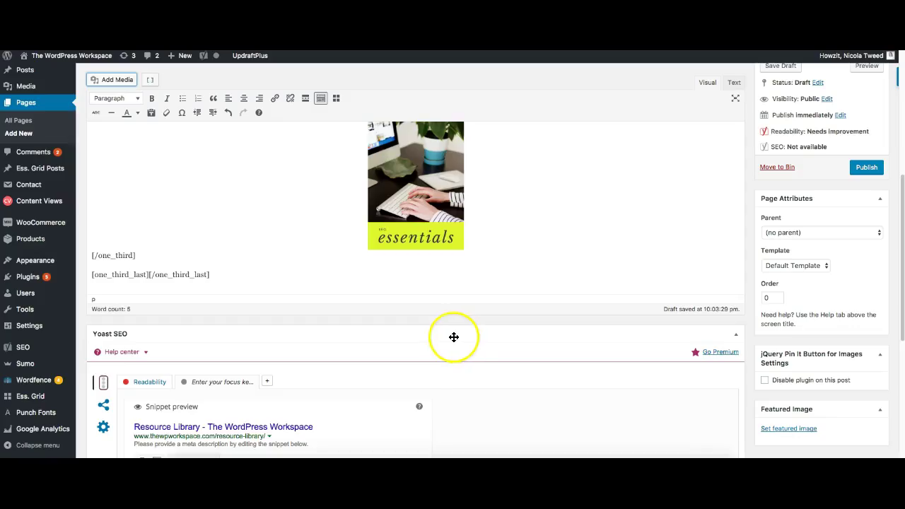
{"action": "scroll", "coordinate": [495, 328], "scroll_direction": "up", "scroll_amount": 10}
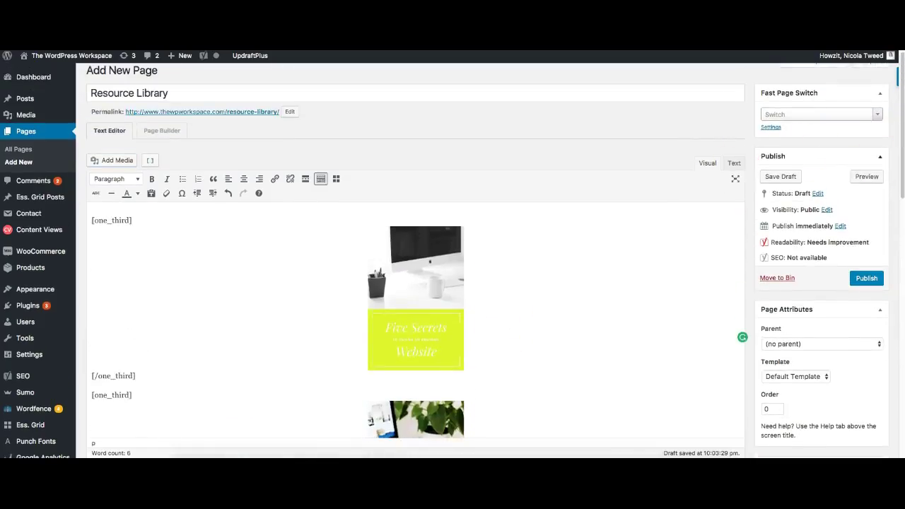
{"action": "left_click", "coordinate": [867, 176]}
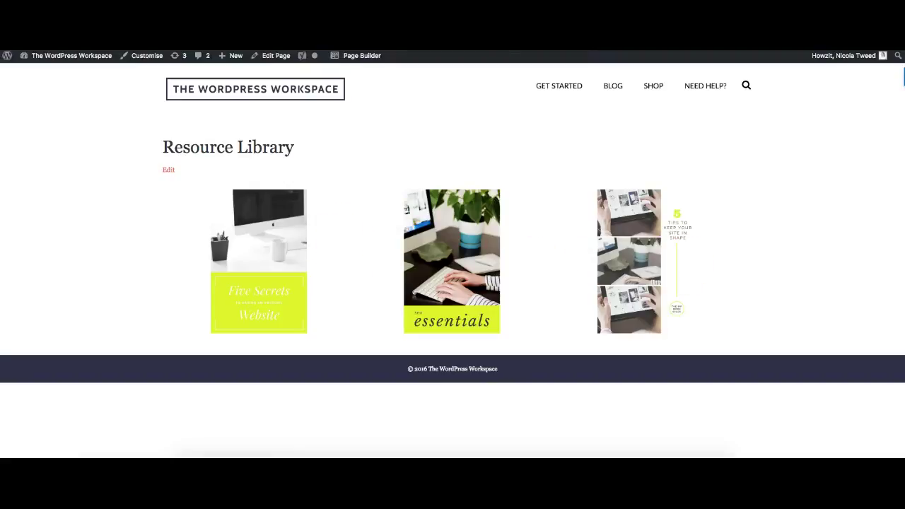
{"action": "left_click", "coordinate": [283, 241]}
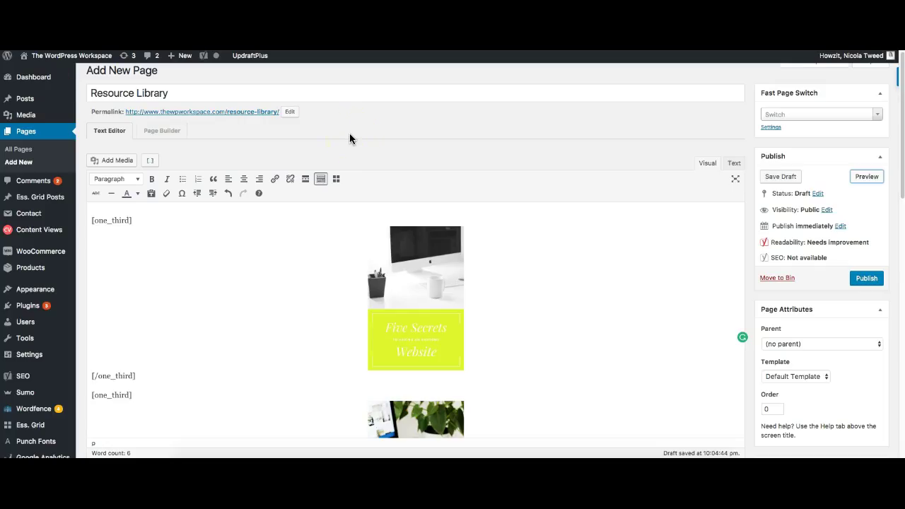
- Link the Five Secrets image to the pasted Dropbox PDF URL, opening in a new tab
{"action": "left_click", "coordinate": [410, 281]}
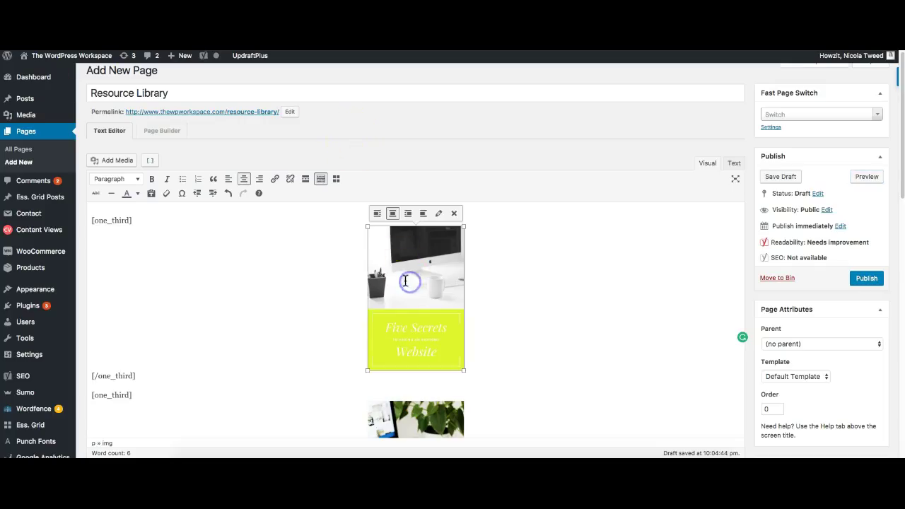
{"action": "left_click", "coordinate": [439, 213]}
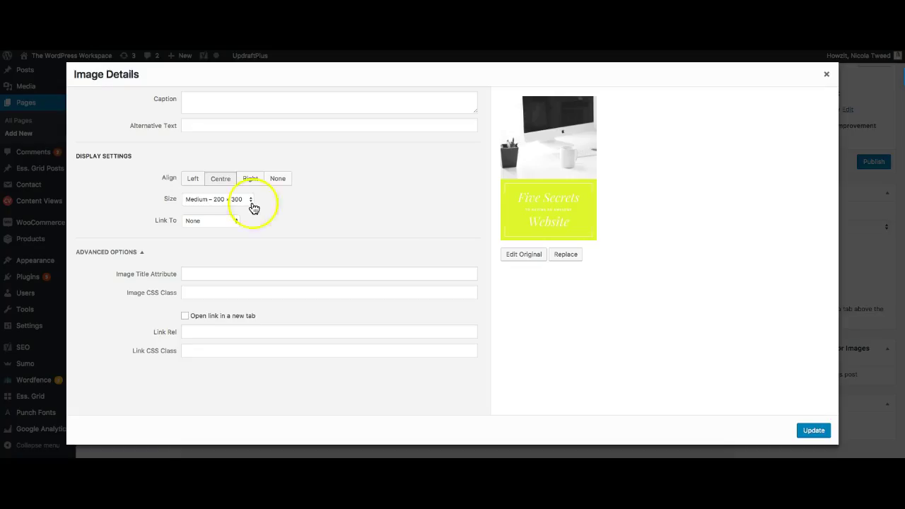
{"action": "left_click", "coordinate": [200, 221]}
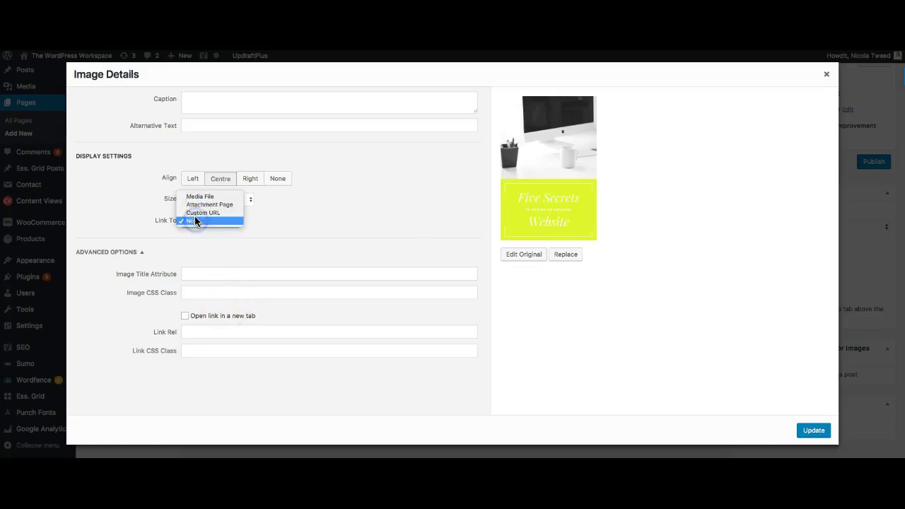
{"action": "left_click", "coordinate": [197, 213]}
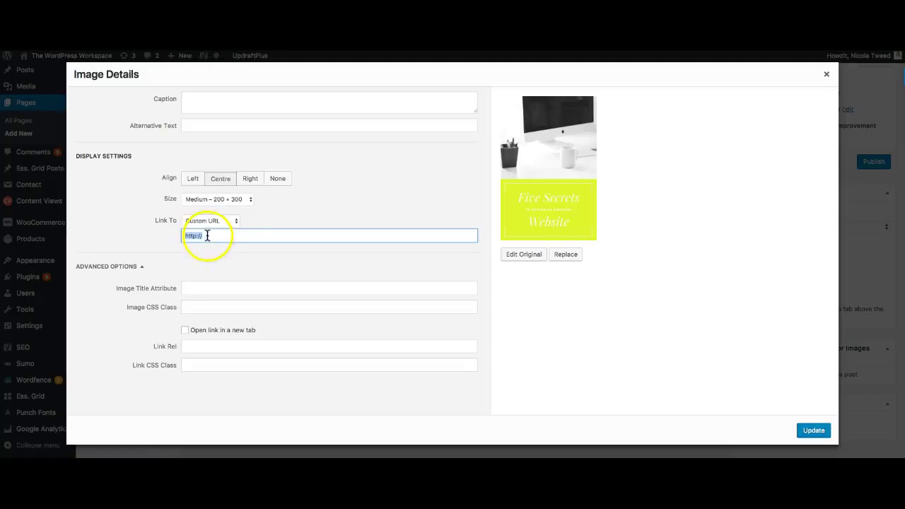
{"action": "key", "text": "super+v"}
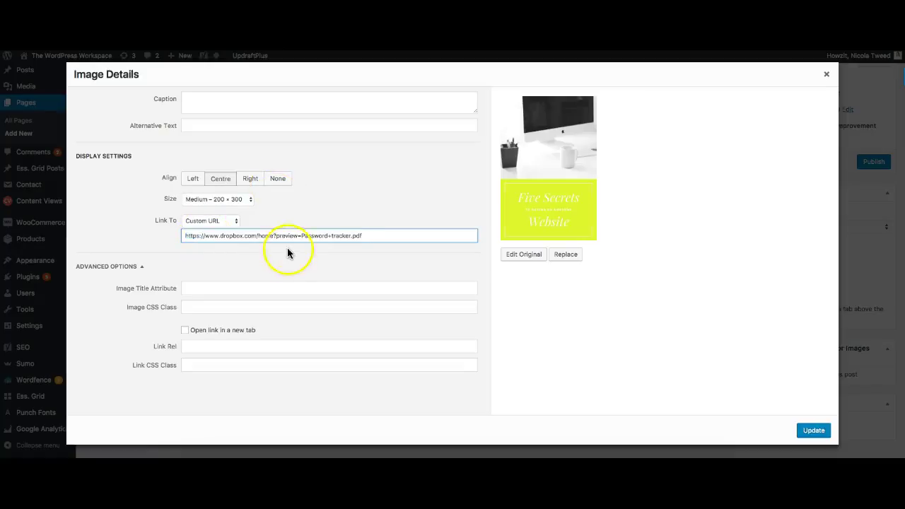
{"action": "left_click", "coordinate": [299, 256]}
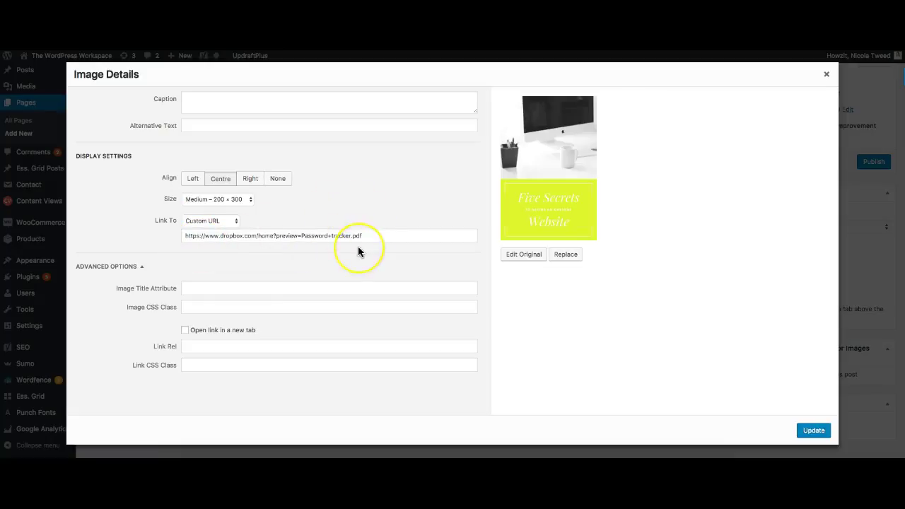
{"action": "left_click", "coordinate": [97, 235]}
{"action": "left_click", "coordinate": [185, 331]}
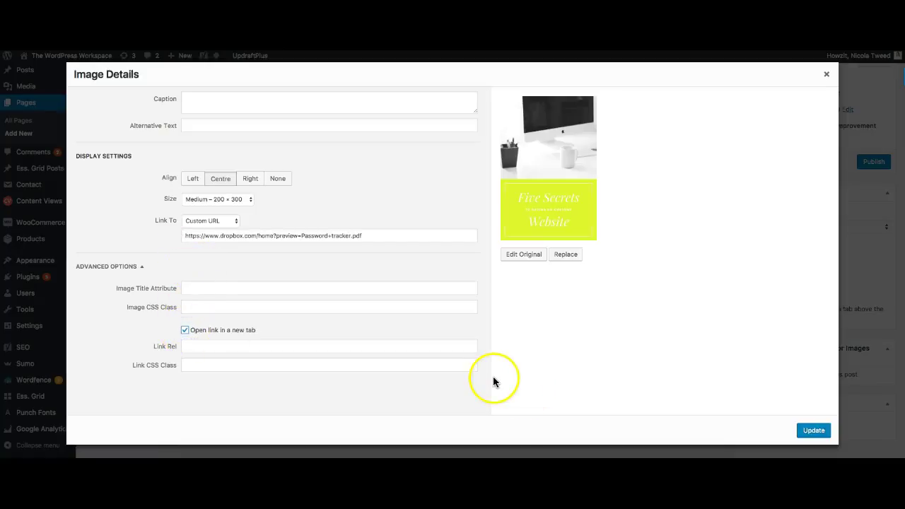
{"action": "left_click", "coordinate": [814, 431]}
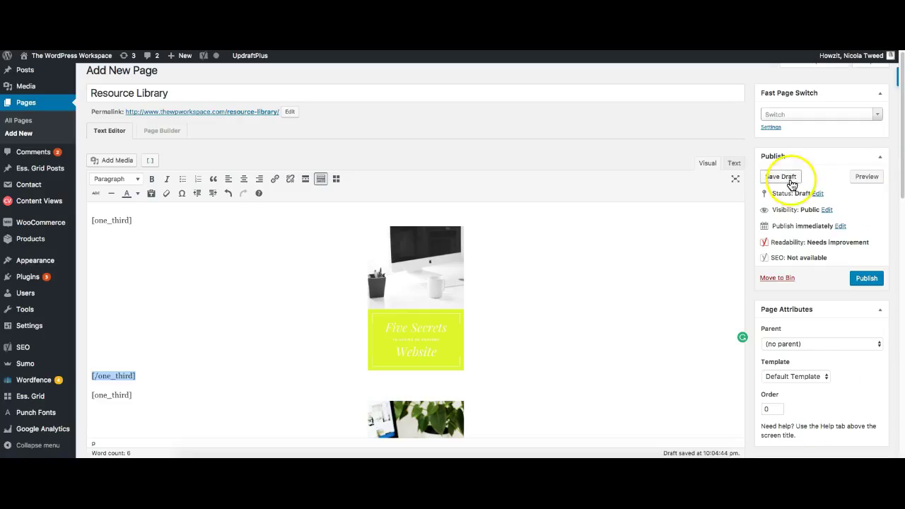
- Preview the draft and click the Five Secrets image to test its PDF link
{"action": "left_click", "coordinate": [867, 177]}
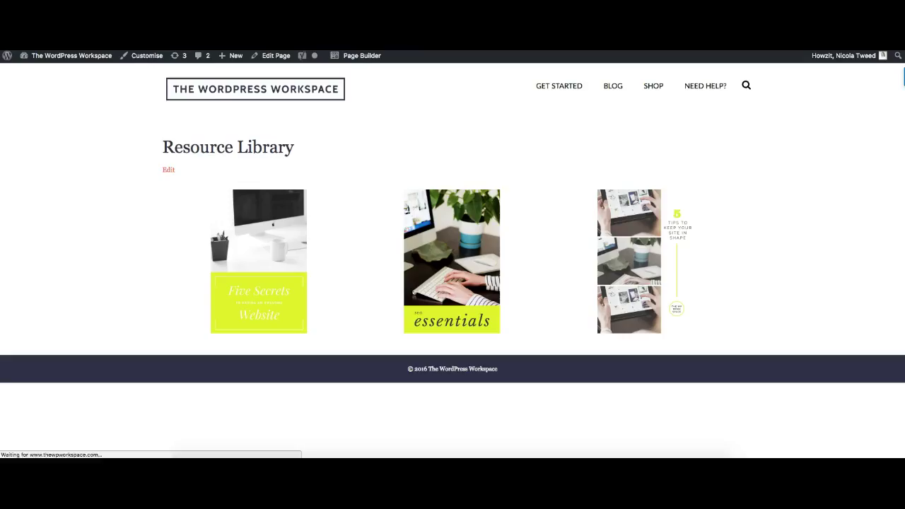
{"action": "left_click", "coordinate": [288, 219]}
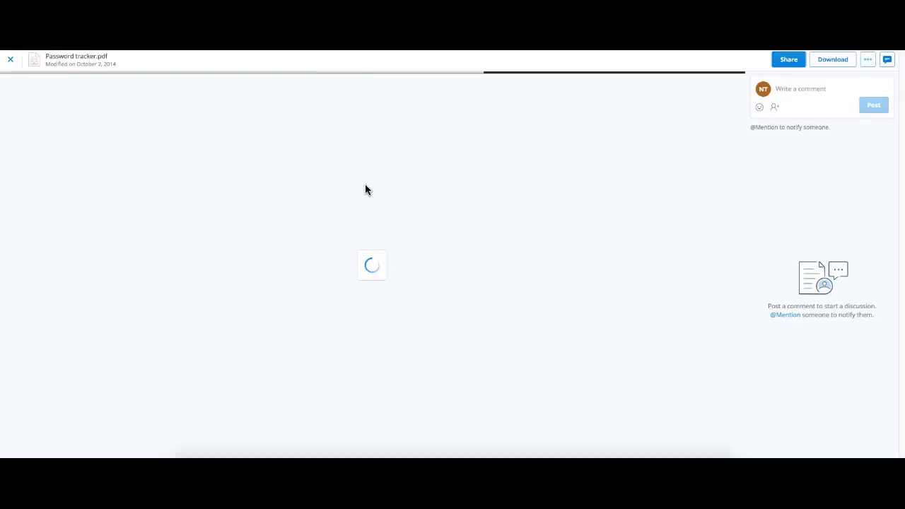
- Leave the Password tracker.pdf preview and return to the WordPress page editor
{"action": "left_click", "coordinate": [353, 150]}
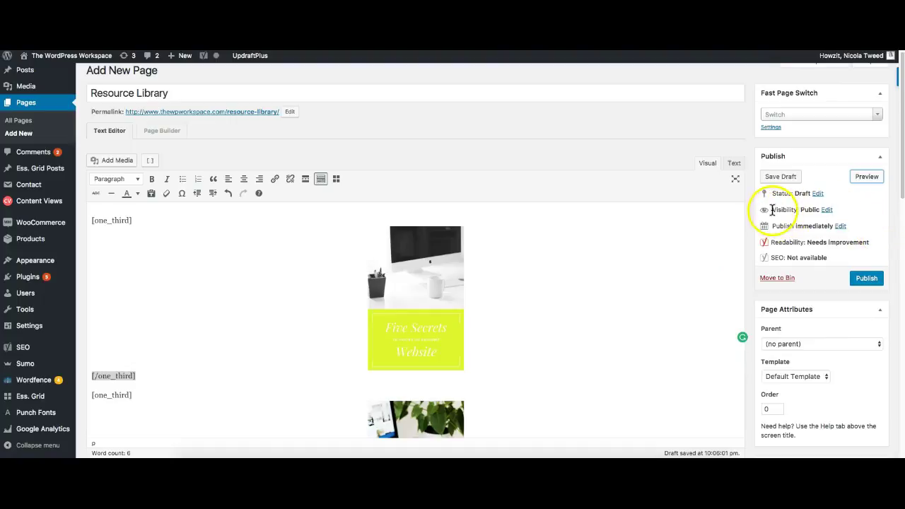
- Set visibility to Password protected with a new page password, copying the password for later
{"action": "left_click", "coordinate": [826, 212]}
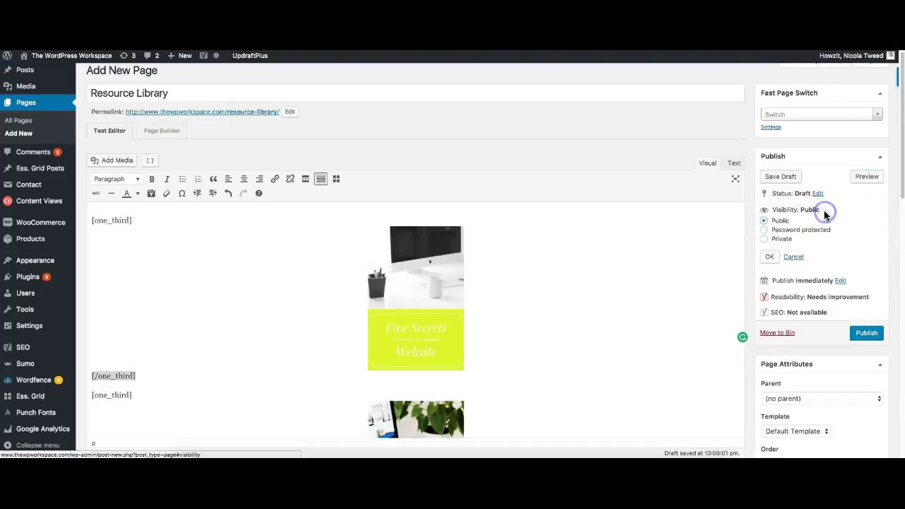
{"action": "left_click", "coordinate": [765, 231]}
{"action": "left_click", "coordinate": [782, 250]}
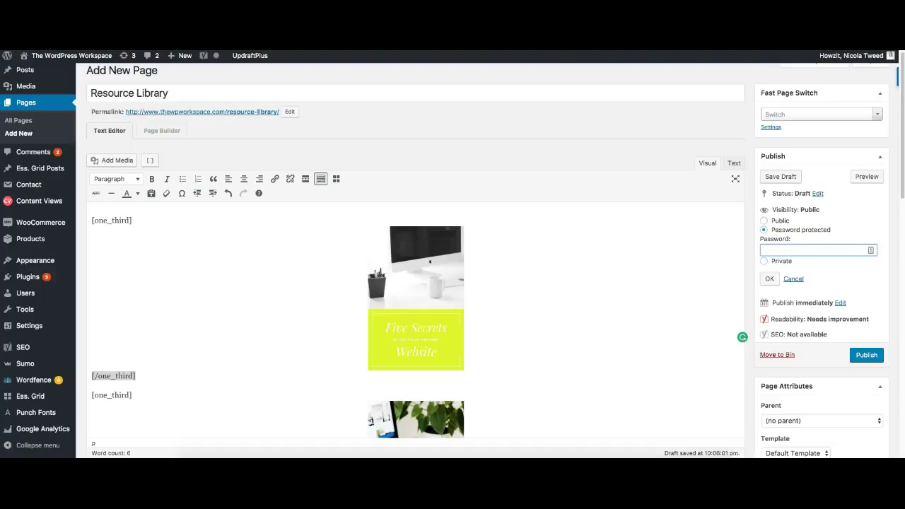
{"action": "left_click_drag", "start_coordinate": [846, 250], "coordinate": [765, 251]}
{"action": "right_click", "coordinate": [765, 250]}
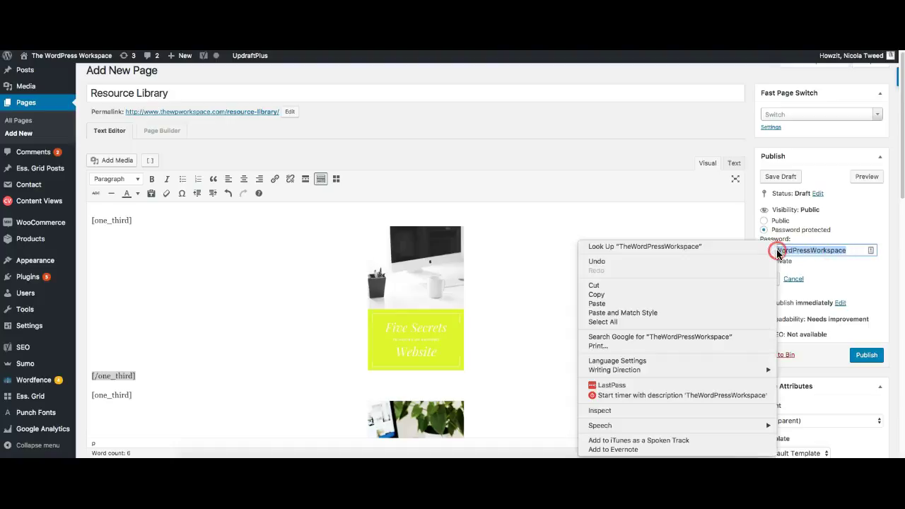
{"action": "left_click", "coordinate": [696, 299]}
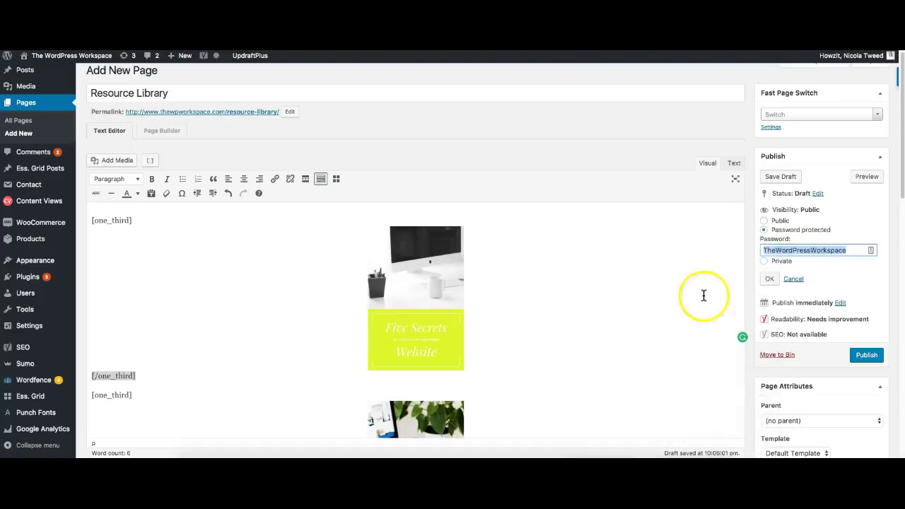
{"action": "left_click", "coordinate": [769, 278]}
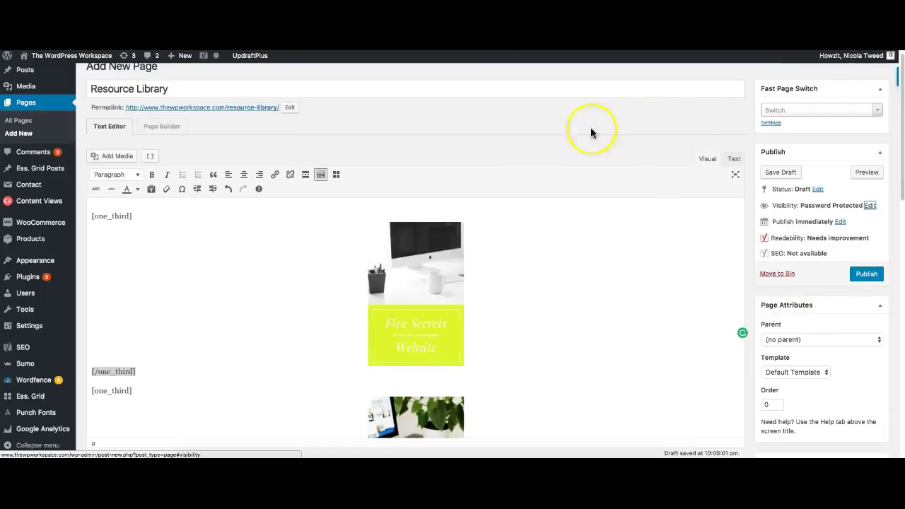
- Publish the Resource Library page and open the live page
{"action": "left_click", "coordinate": [865, 275]}
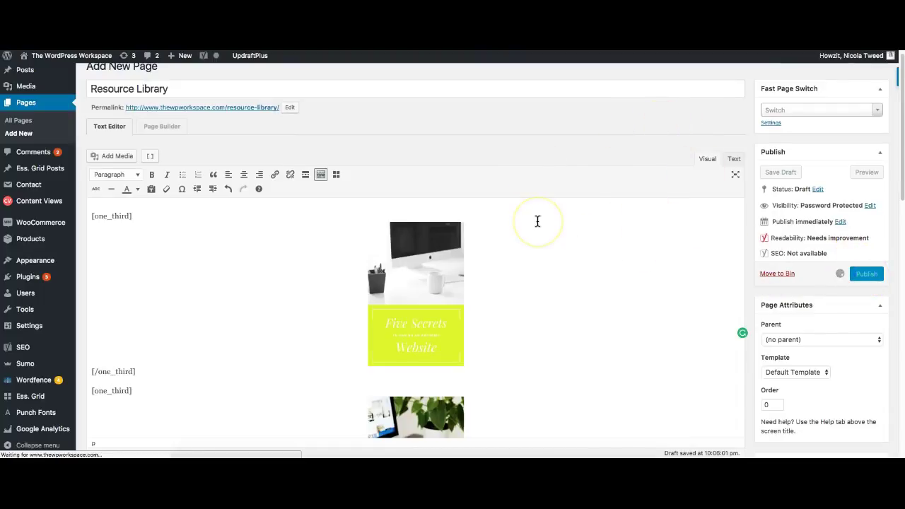
{"action": "left_click", "coordinate": [448, 198]}
{"action": "left_click", "coordinate": [154, 92]}
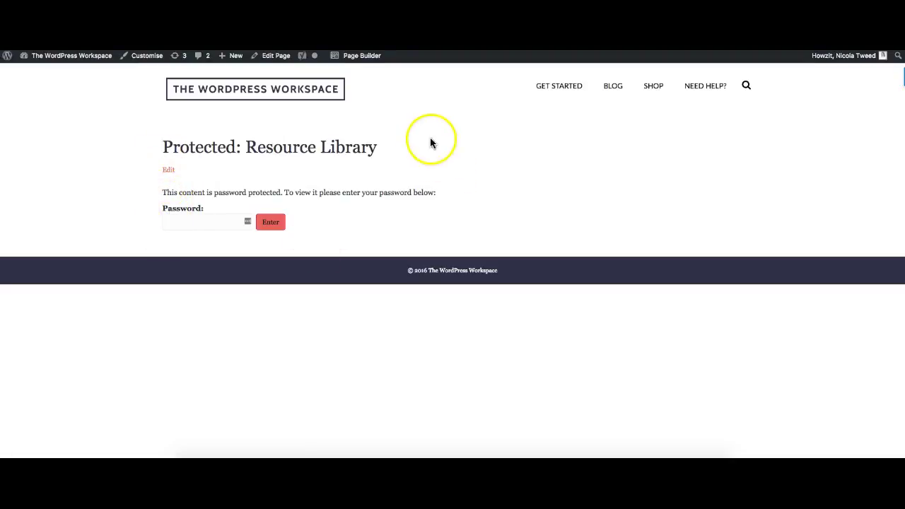
- Unlock the page with its saved password, decline saving it in the browser, and open BLOG
{"action": "left_click", "coordinate": [225, 222]}
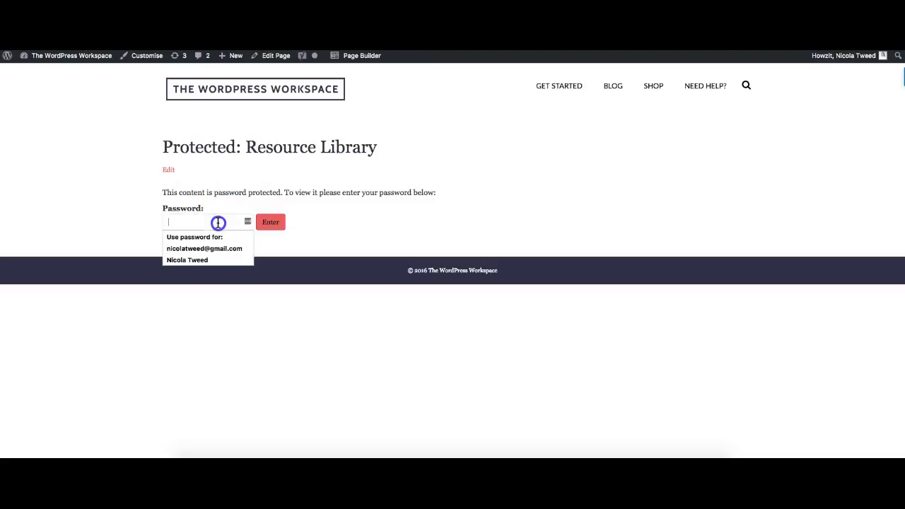
{"action": "key", "text": "Down"}
{"action": "key", "text": "Return"}
{"action": "left_click", "coordinate": [269, 222]}
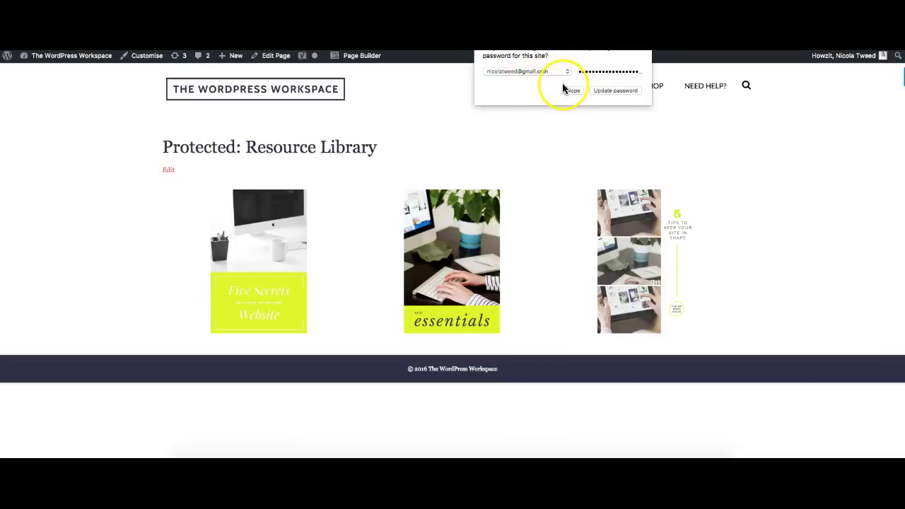
{"action": "left_click", "coordinate": [571, 91]}
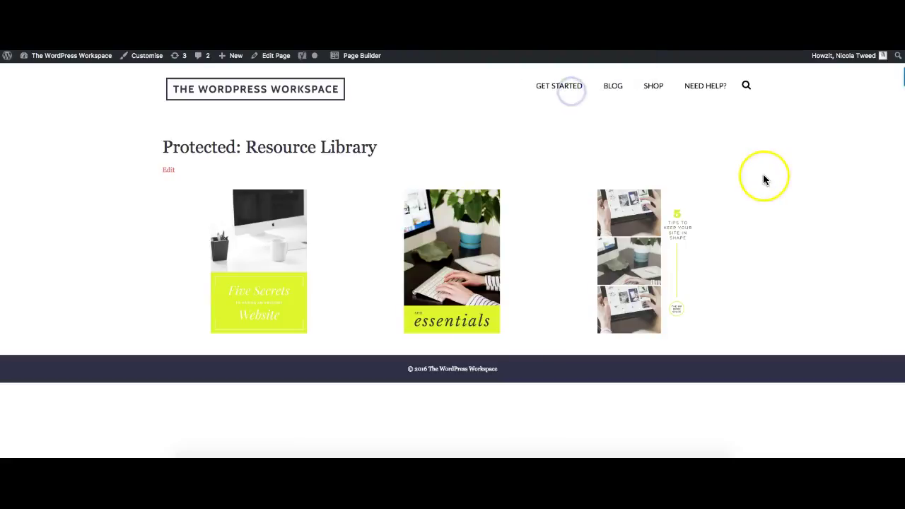
{"action": "left_click", "coordinate": [600, 102]}
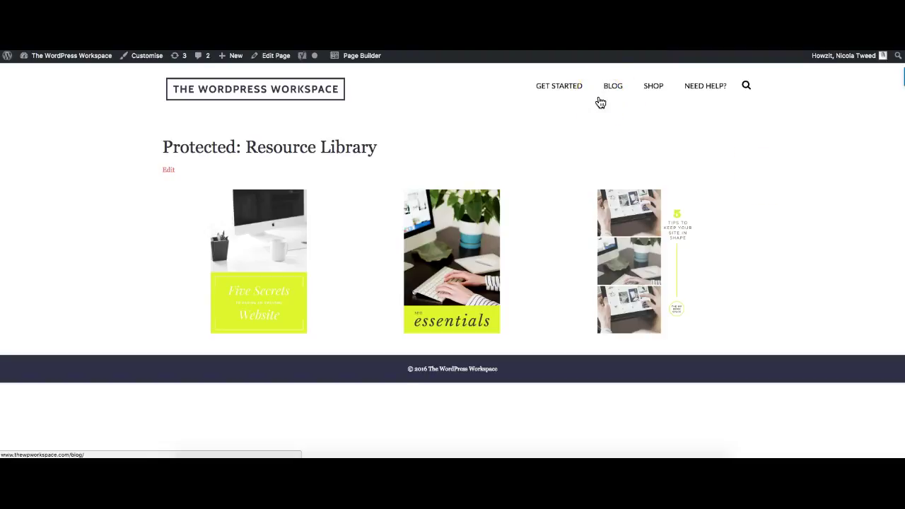
{"action": "left_click", "coordinate": [601, 102]}
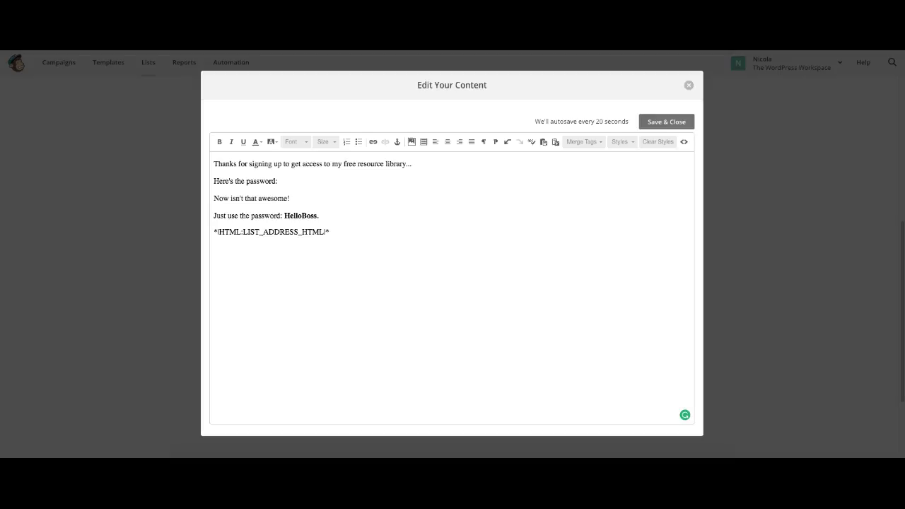
- Discard the open Edit Your Content changes by closing the editor without saving
{"action": "left_click", "coordinate": [685, 85]}
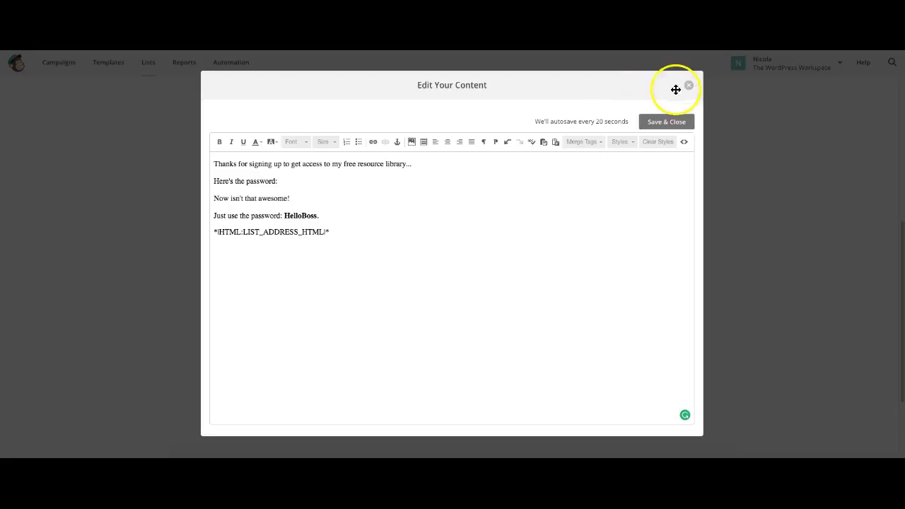
{"action": "scroll", "coordinate": [203, 232], "scroll_direction": "up", "scroll_amount": 1}
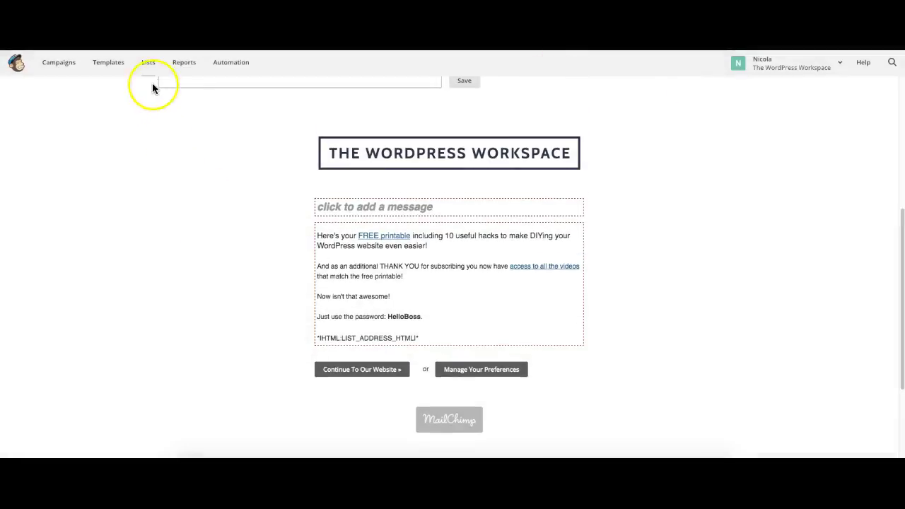
{"action": "scroll", "coordinate": [148, 80], "scroll_direction": "up", "scroll_amount": 2}
{"action": "scroll", "coordinate": [147, 76], "scroll_direction": "up", "scroll_amount": 5}
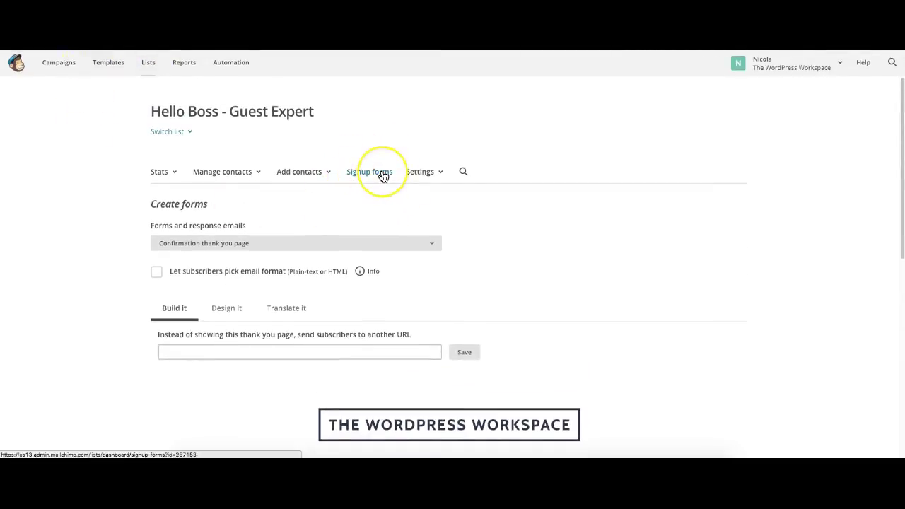
{"action": "scroll", "coordinate": [465, 244], "scroll_direction": "down", "scroll_amount": 1}
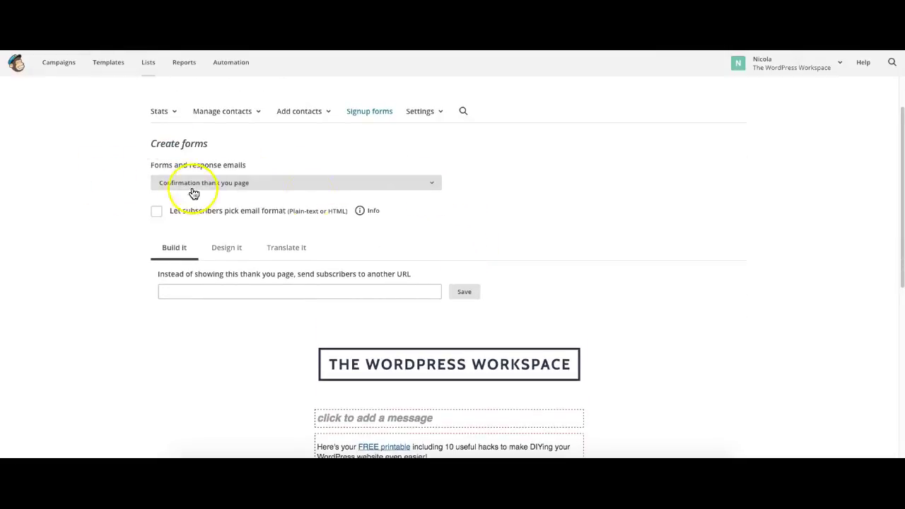
- Bring up the Hello Boss - Guest Expert list's Confirmation thank you page and its message
{"action": "left_click", "coordinate": [431, 186]}
{"action": "left_click", "coordinate": [243, 181]}
{"action": "scroll", "coordinate": [548, 206], "scroll_direction": "down", "scroll_amount": 1}
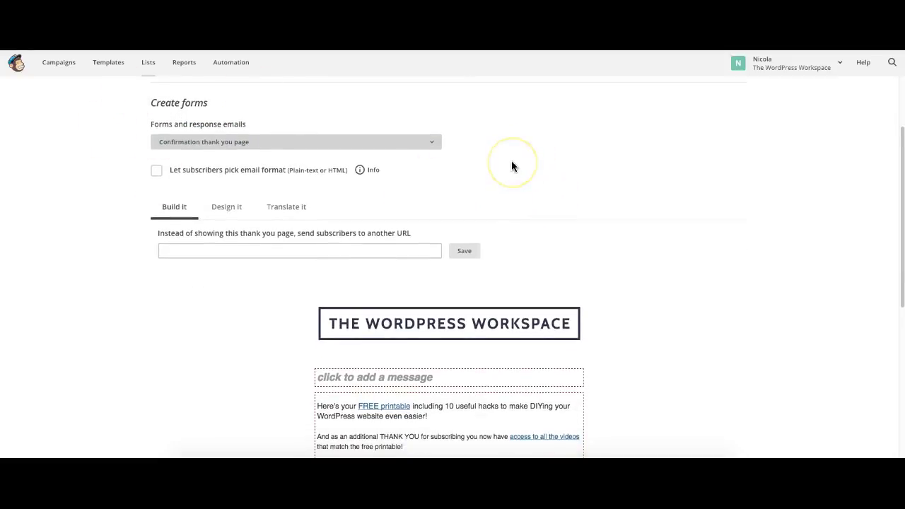
{"action": "scroll", "coordinate": [513, 167], "scroll_direction": "down", "scroll_amount": 3}
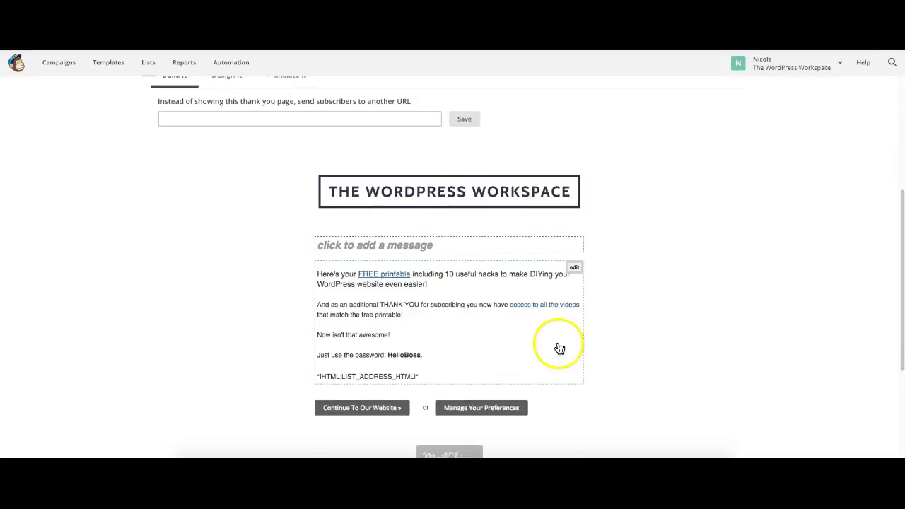
- Replace the opening lines with 'Thank you for subscribing and wanting more awesome resources, here is the password:' plus the pasted password
{"action": "left_click", "coordinate": [575, 273]}
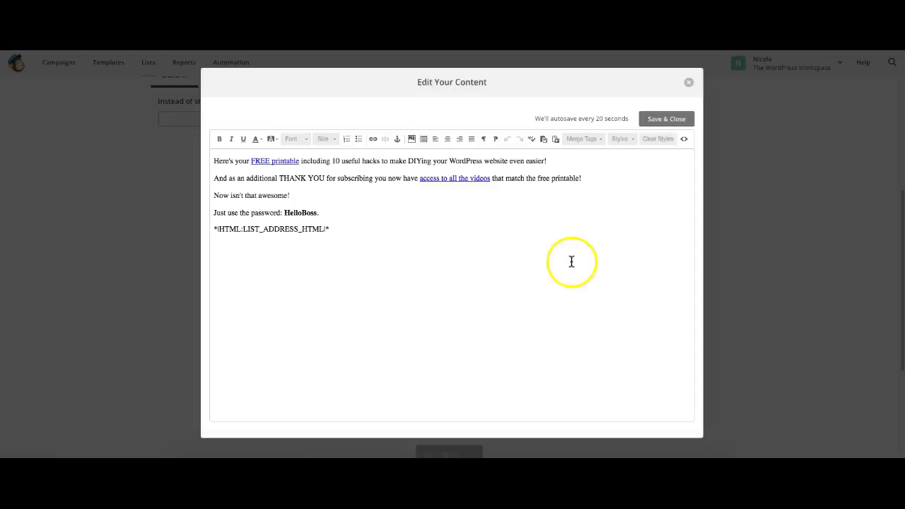
{"action": "left_click_drag", "start_coordinate": [303, 195], "coordinate": [190, 160]}
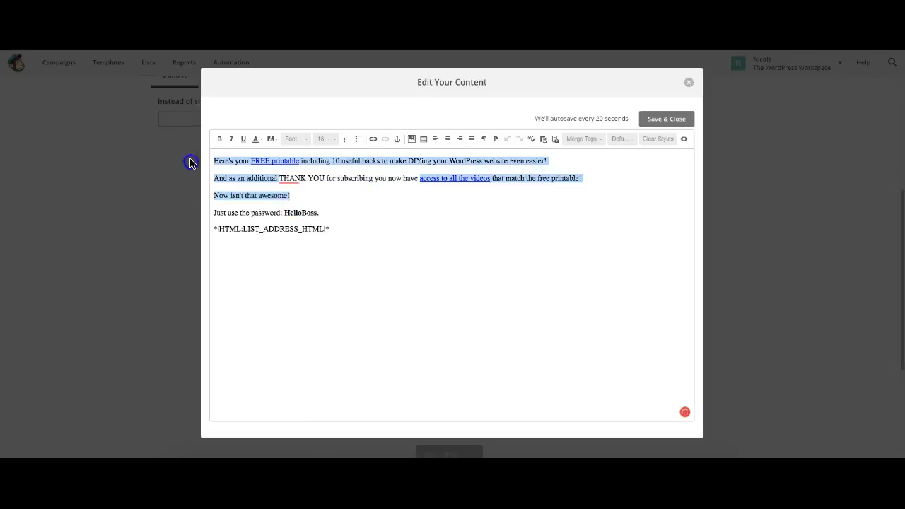
{"action": "key", "text": "BackSpace"}
{"action": "type", "text": "Thank you "}
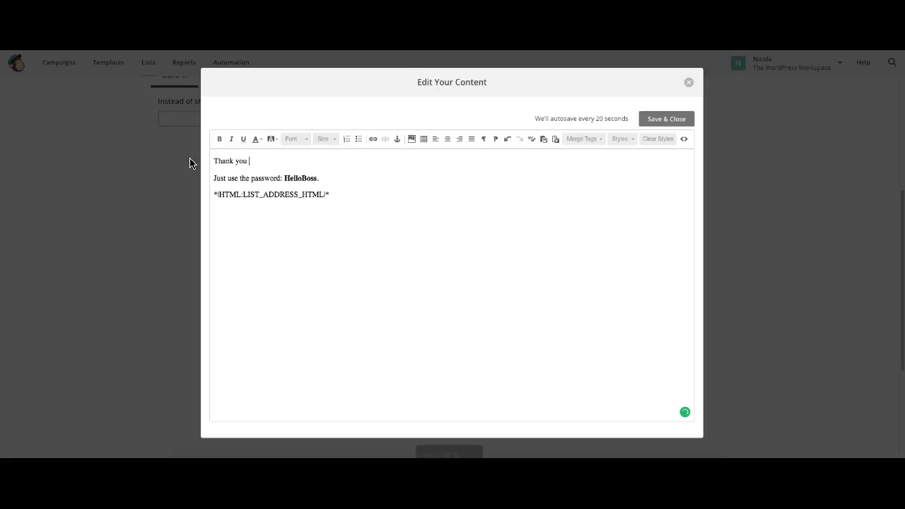
{"action": "type", "text": "for subscribing and wanting more a"}
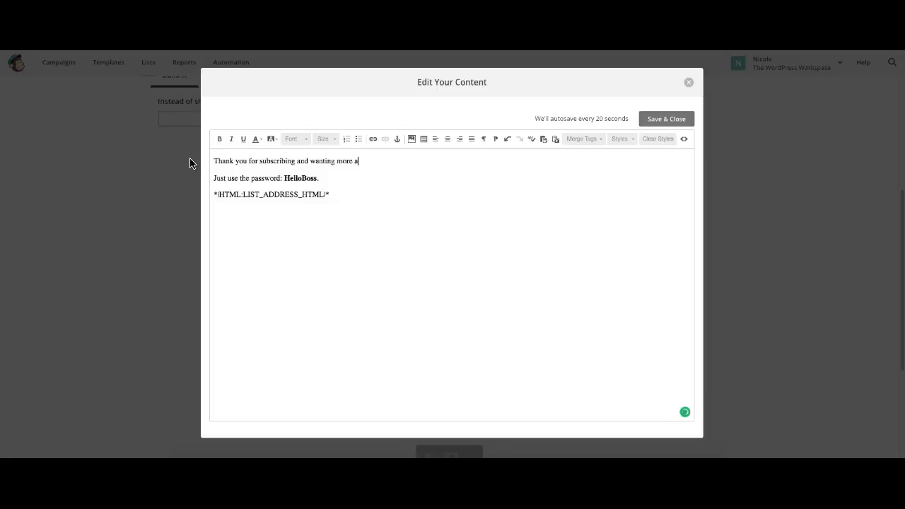
{"action": "type", "text": "wesome resources."}
{"action": "key", "text": "Return"}
{"action": "key", "text": "BackSpace"}
{"action": "type", "text": ", here is the password:"}
{"action": "key", "text": "ctrl+v"}
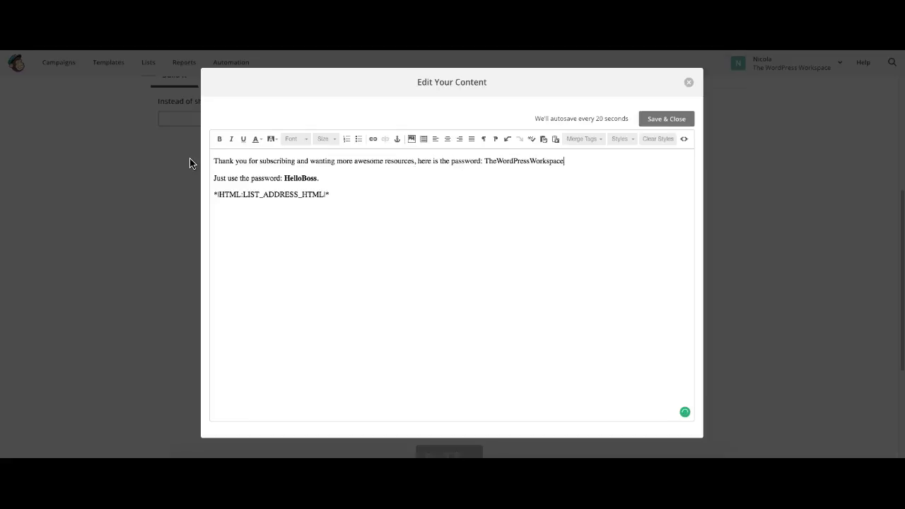
- Delete the old password line and save the thank-you message
{"action": "left_click_drag", "start_coordinate": [349, 184], "coordinate": [203, 163]}
{"action": "left_click", "coordinate": [261, 183]}
{"action": "left_click_drag", "start_coordinate": [319, 179], "coordinate": [213, 177]}
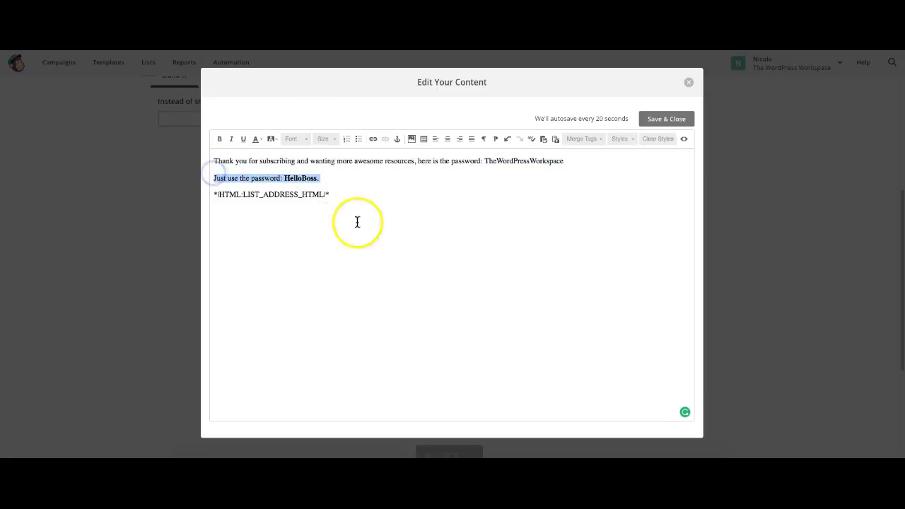
{"action": "key", "text": "BackSpace"}
{"action": "left_click", "coordinate": [297, 208]}
{"action": "left_click", "coordinate": [668, 119]}
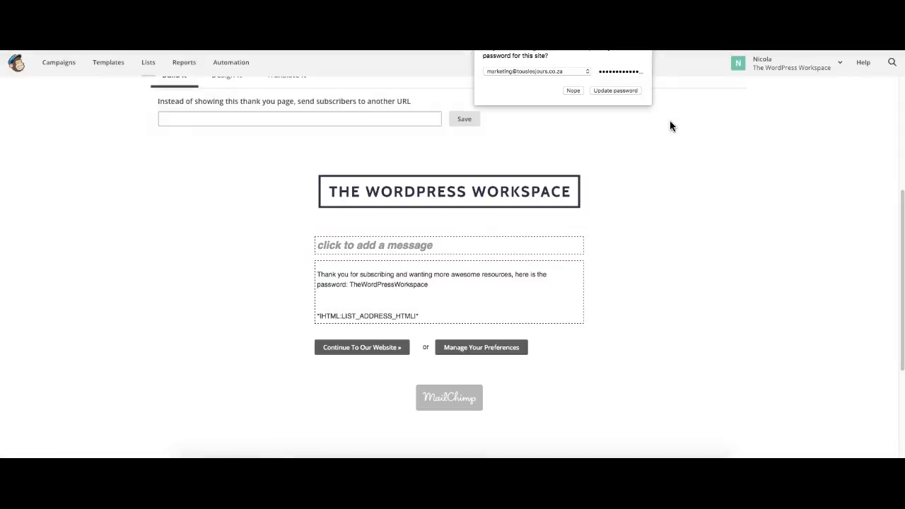
- Decline the browser's update-password prompt and reopen the thank-you message for editing
{"action": "left_click", "coordinate": [579, 92]}
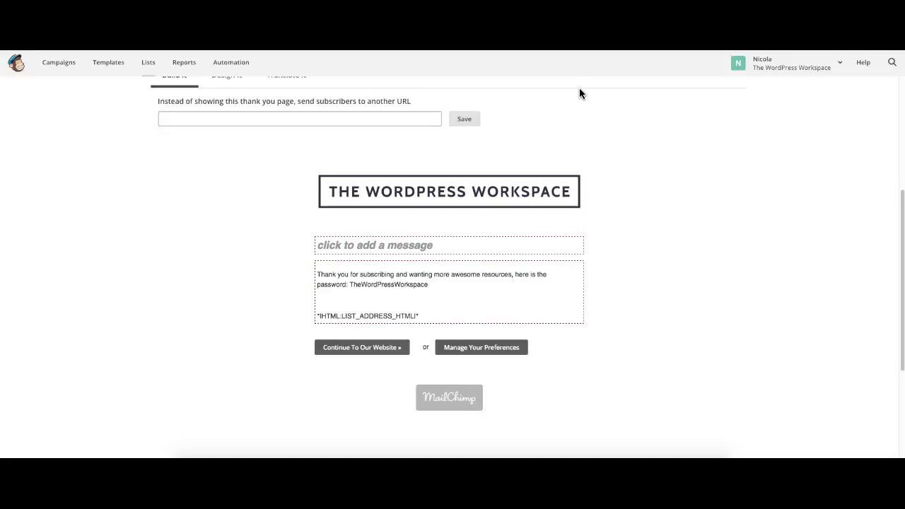
{"action": "mouse_move", "coordinate": [511, 266]}
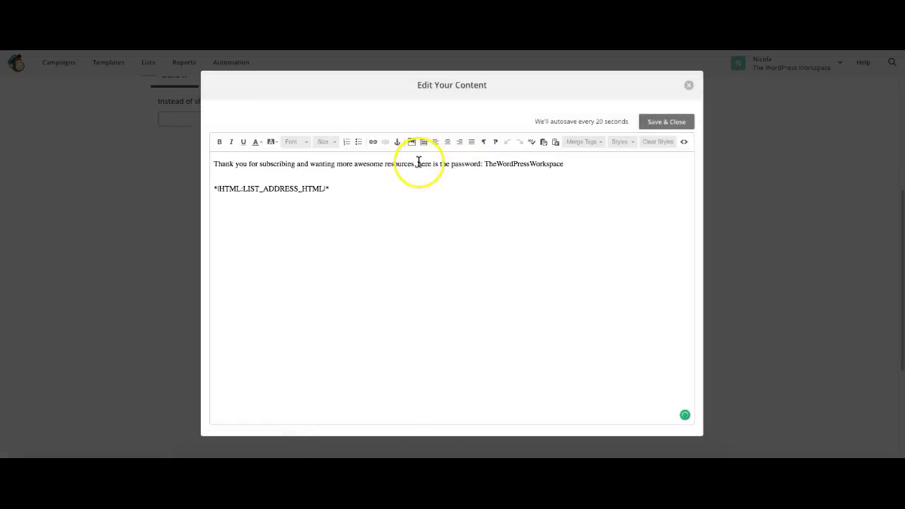
- Move the password sentence to its own line, paste the Resource Library page link after the thank-you line, and save
{"action": "left_click", "coordinate": [417, 163]}
{"action": "key", "text": "Return"}
{"action": "left_click", "coordinate": [429, 168]}
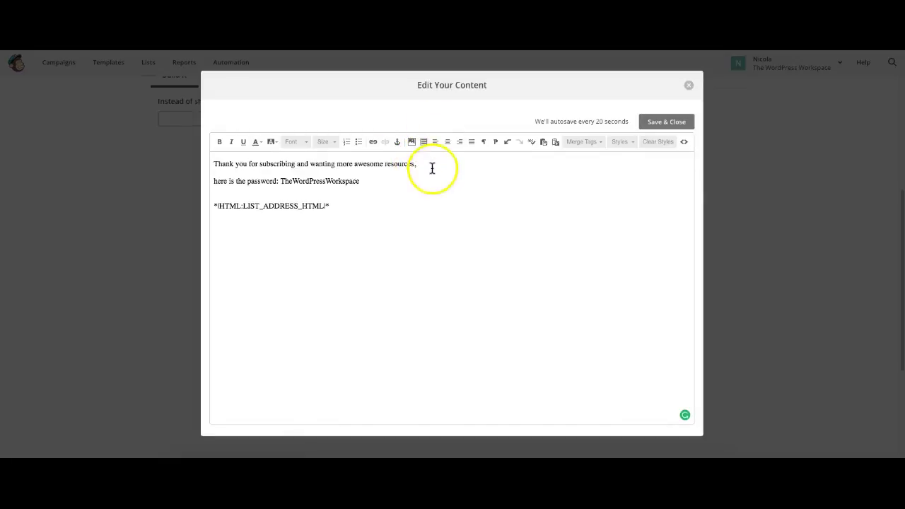
{"action": "key", "text": "Return"}
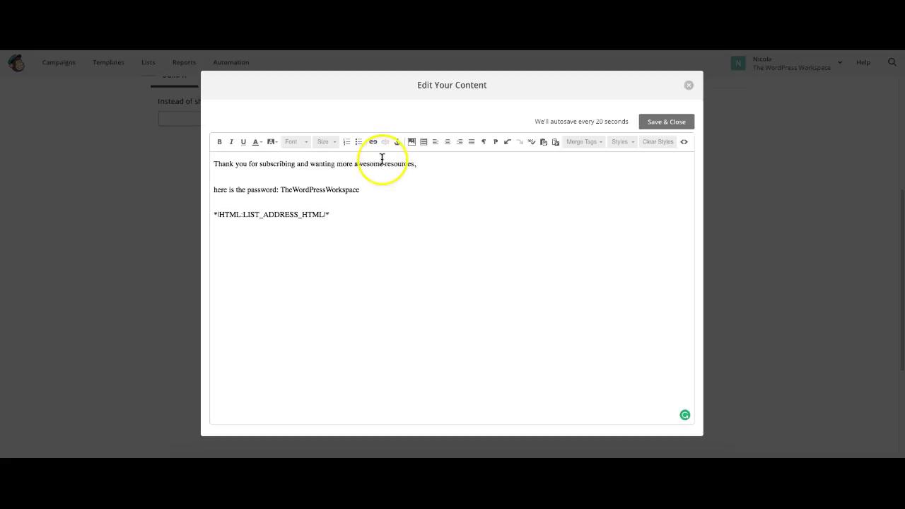
{"action": "type", "text": "http://www.thewpworkspace.com/resource-library/"}
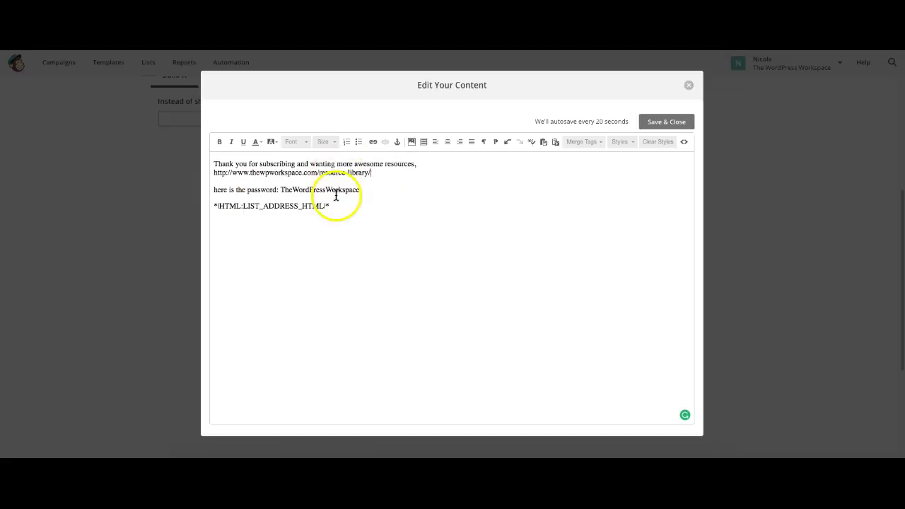
{"action": "left_click", "coordinate": [666, 122]}
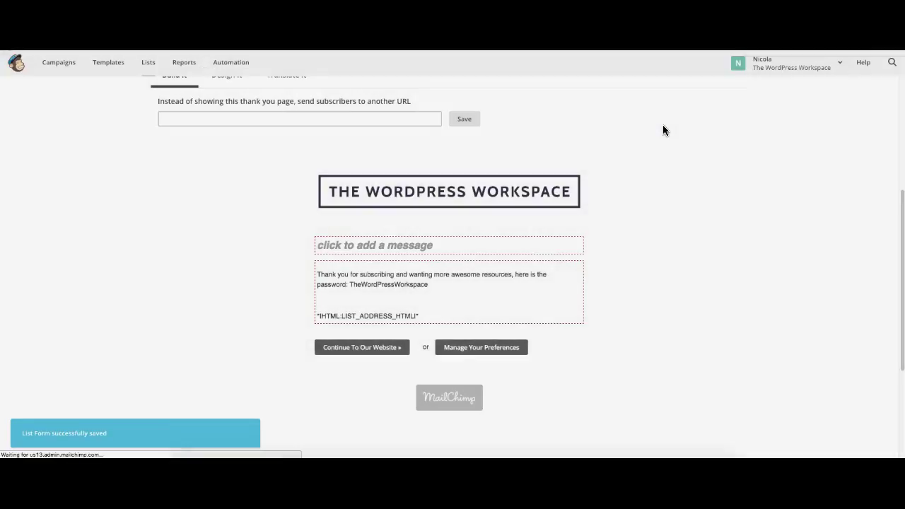